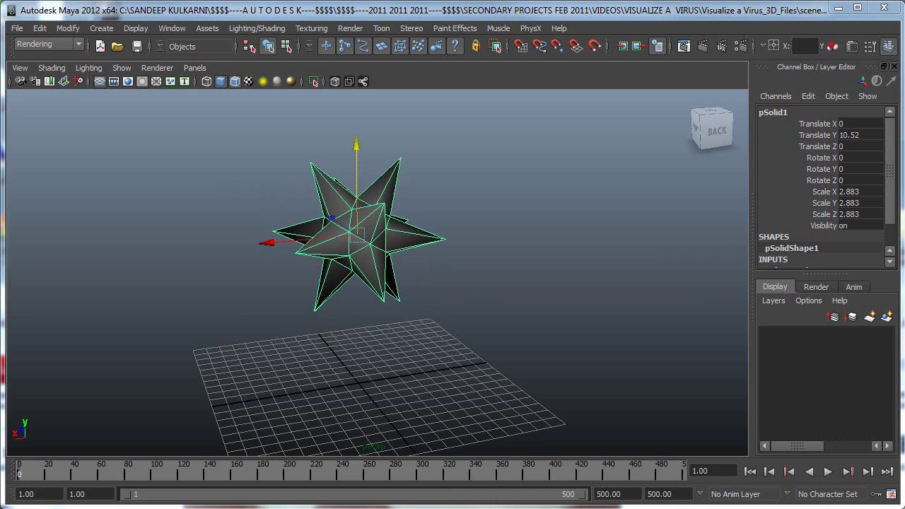
Switch the menu set to Dynamics, leaving the playback preferences unchanged
{"action": "left_click", "coordinate": [889, 494]}
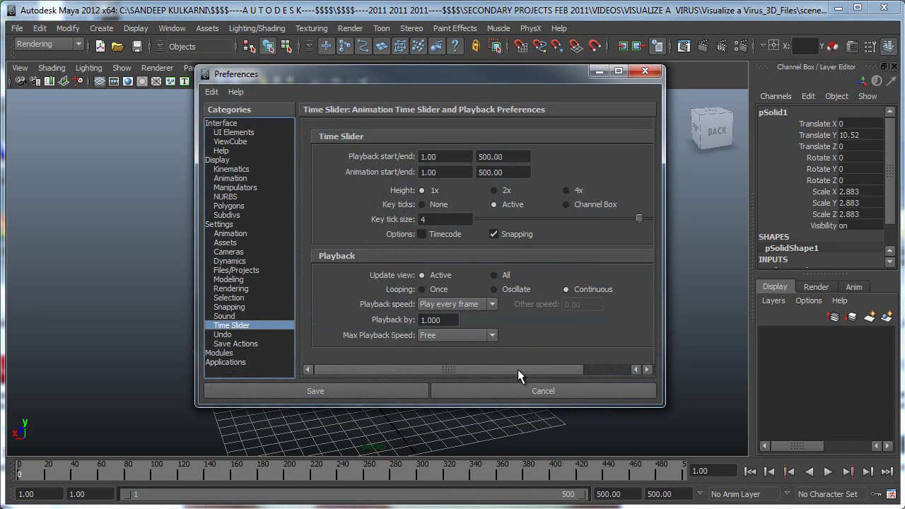
{"action": "left_click", "coordinate": [479, 391]}
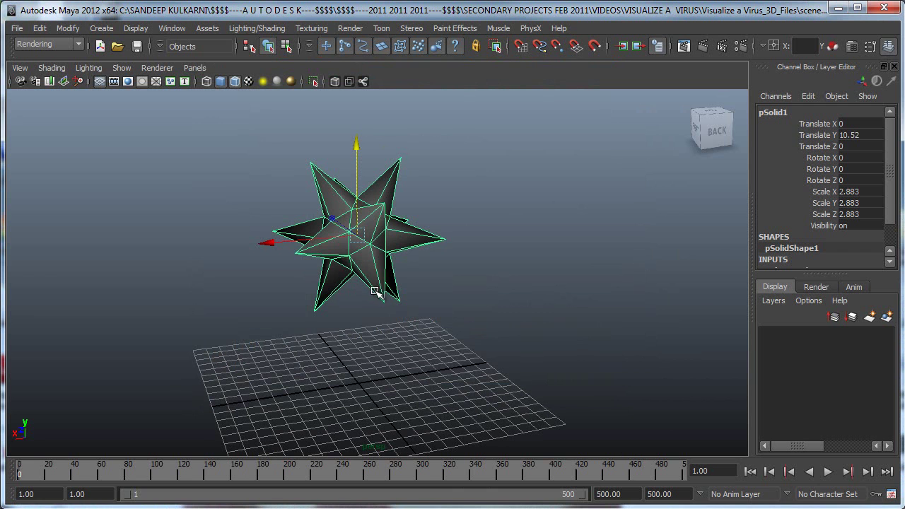
{"action": "left_click_drag", "start_coordinate": [375, 291], "coordinate": [332, 261], "text": "alt"}
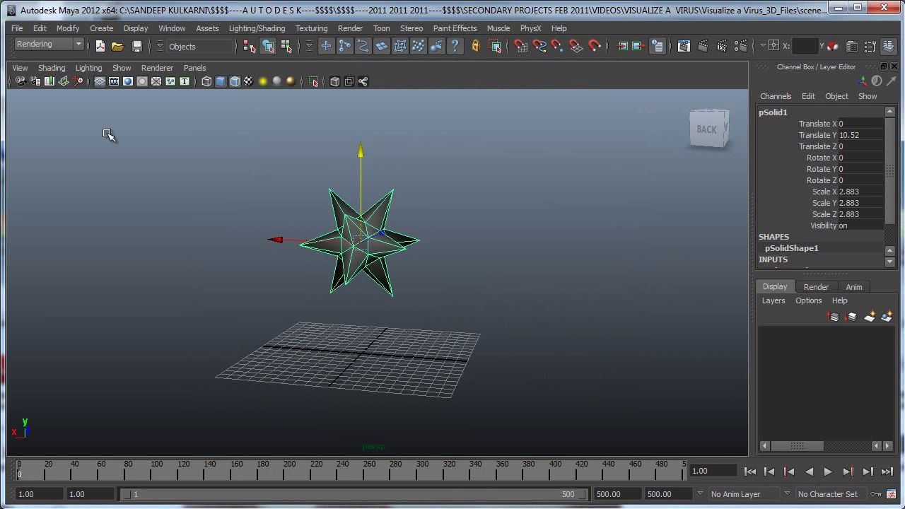
{"action": "left_click", "coordinate": [75, 44]}
{"action": "left_click", "coordinate": [53, 85]}
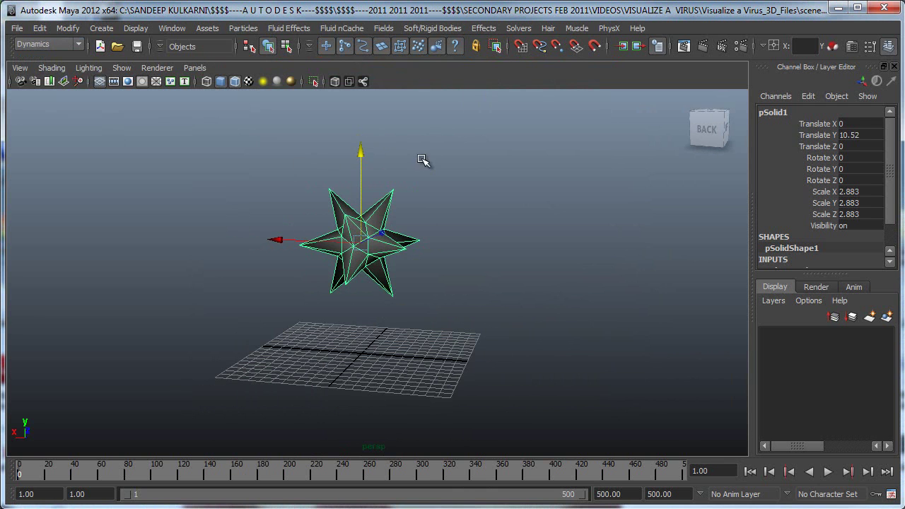
Tear off the Fields menu into a floating window beside the view
{"action": "left_click_drag", "start_coordinate": [424, 159], "coordinate": [391, 144], "text": "alt"}
{"action": "scroll", "coordinate": [390, 144], "scroll_direction": "up", "scroll_amount": 2}
{"action": "left_click", "coordinate": [382, 28]}
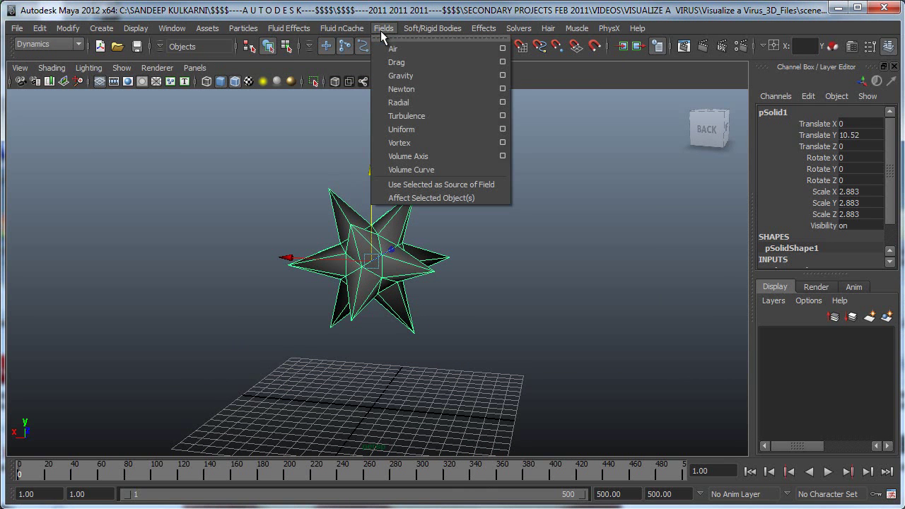
{"action": "left_click", "coordinate": [395, 38]}
{"action": "left_click_drag", "start_coordinate": [415, 23], "coordinate": [636, 105]}
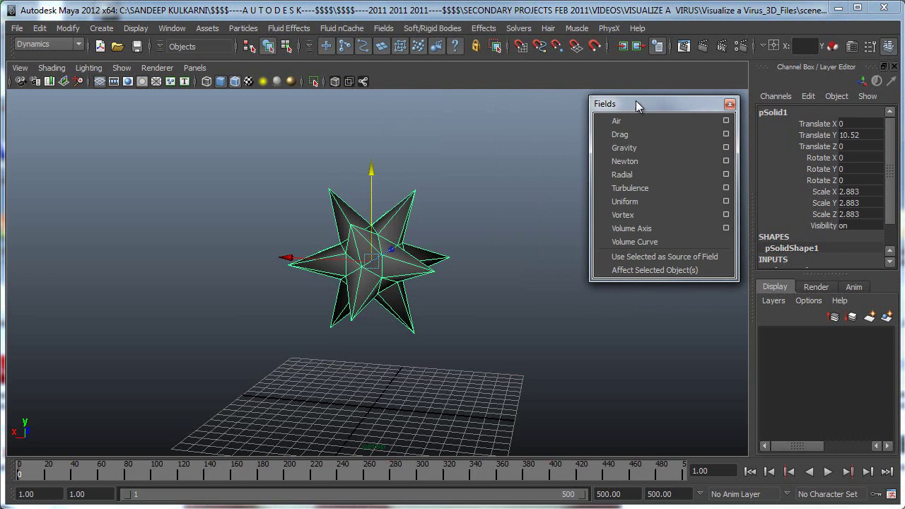
{"action": "scroll", "coordinate": [453, 228], "scroll_direction": "up", "scroll_amount": 3}
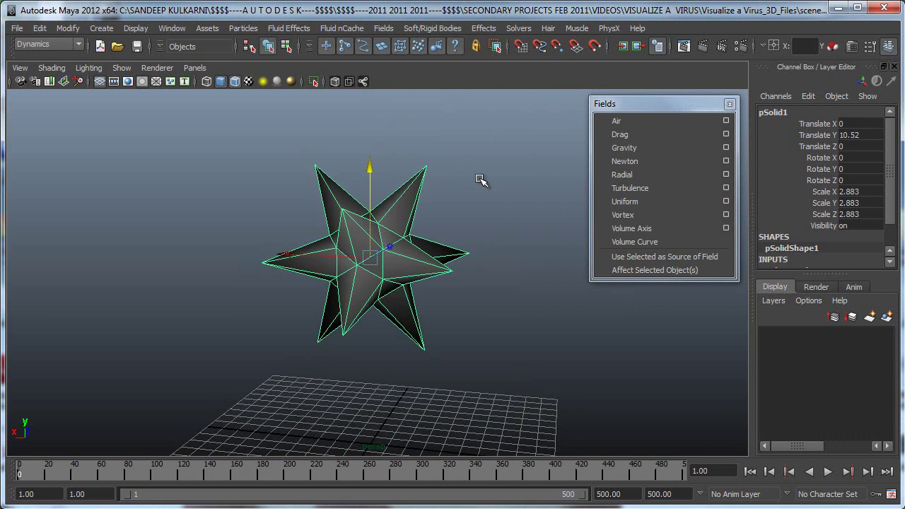
{"action": "scroll", "coordinate": [468, 208], "scroll_direction": "down", "scroll_amount": 2}
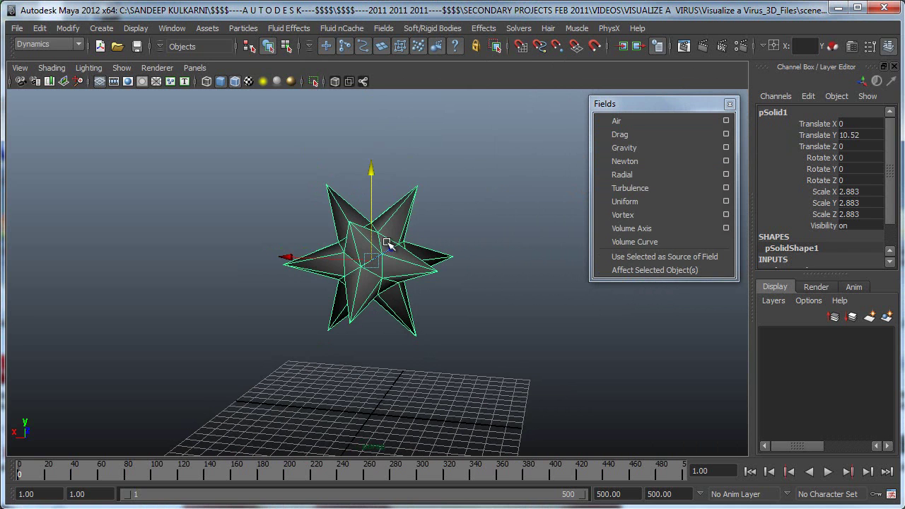
Create an air field at the origin and test it with a play and rewind
{"action": "left_click", "coordinate": [623, 122]}
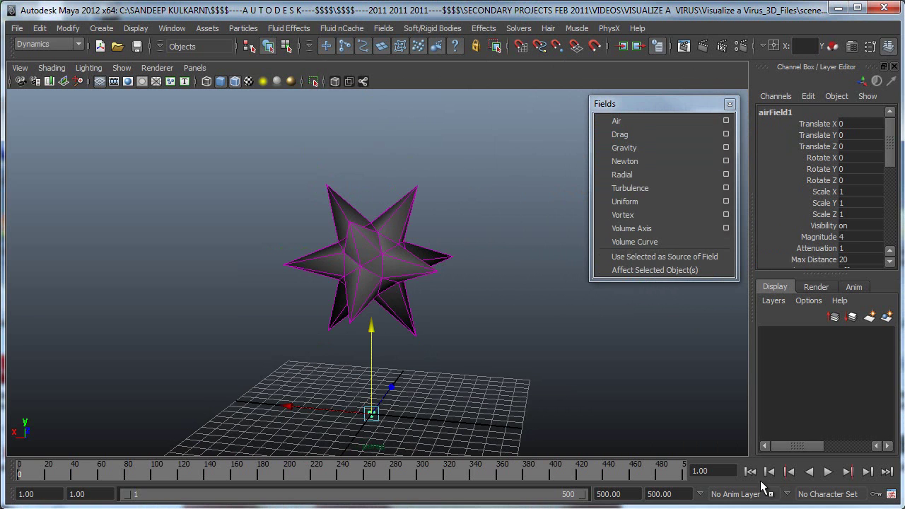
{"action": "left_click", "coordinate": [827, 473]}
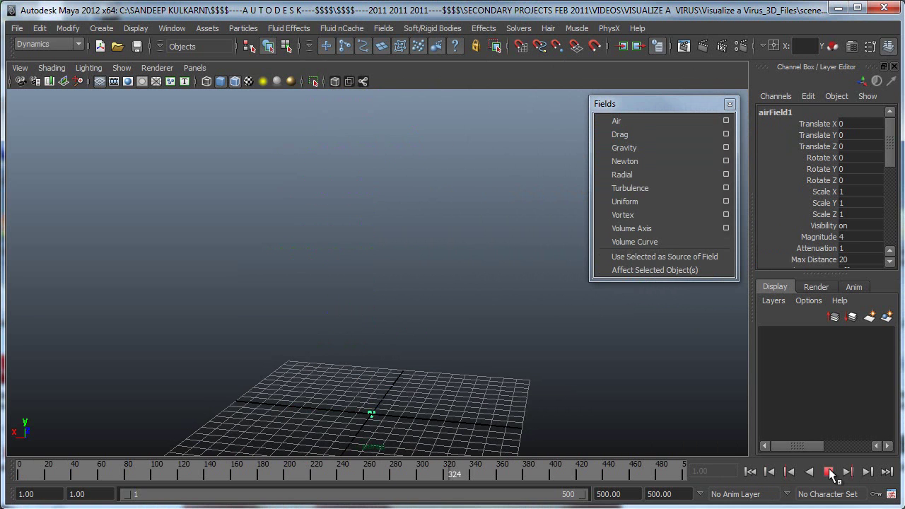
{"action": "left_click", "coordinate": [750, 471]}
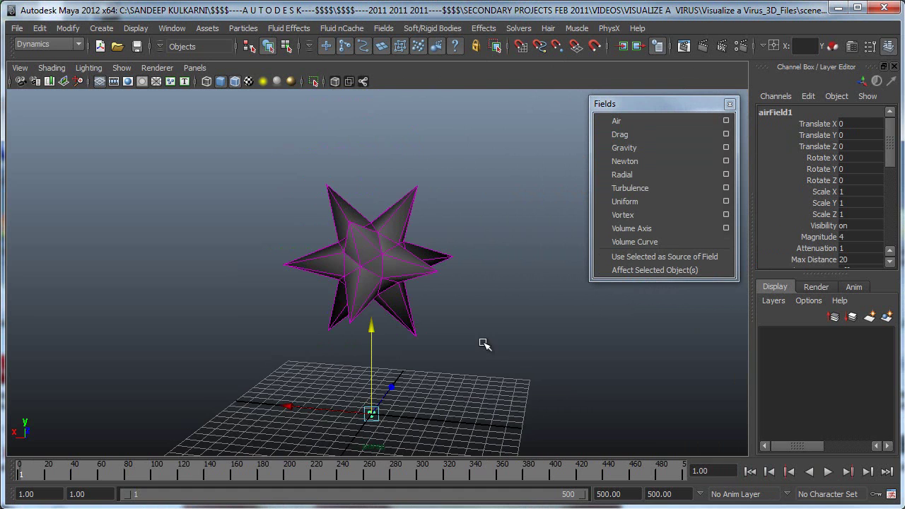
{"action": "right_click_drag", "start_coordinate": [568, 344], "coordinate": [403, 320], "text": "alt"}
{"action": "middle_click_drag", "start_coordinate": [403, 321], "coordinate": [536, 363], "text": "alt"}
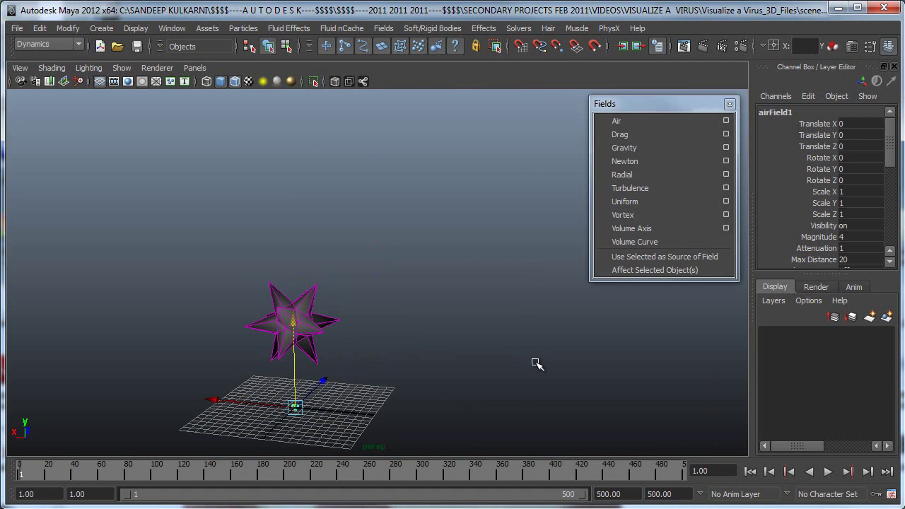
Set airField1 Magnitude to 0.2 and raise its Attenuation to 5
{"action": "key", "text": "ctrl+a"}
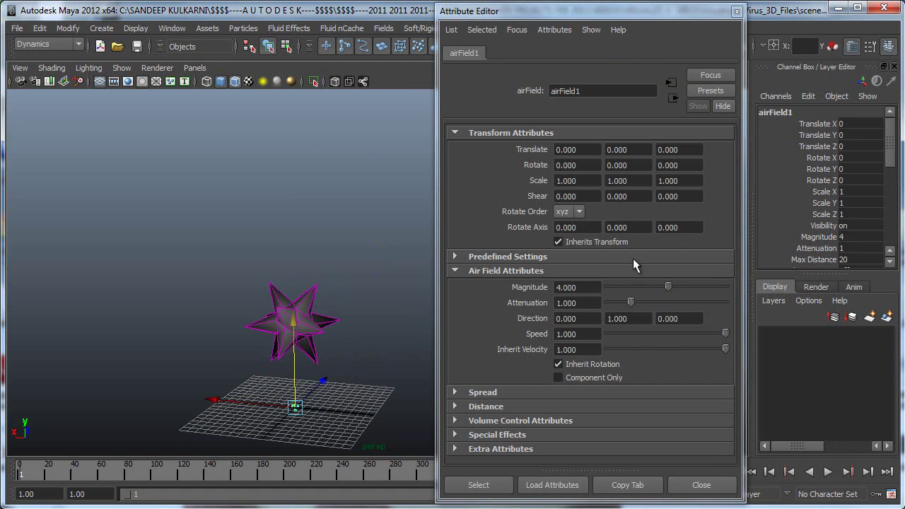
{"action": "left_click_drag", "start_coordinate": [670, 286], "coordinate": [661, 287]}
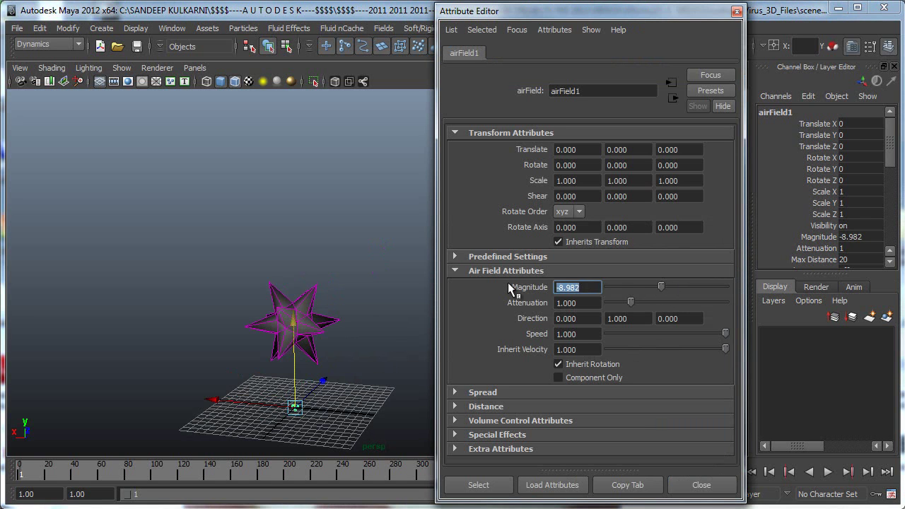
{"action": "type", "text": "0.2"}
{"action": "key", "text": "Return"}
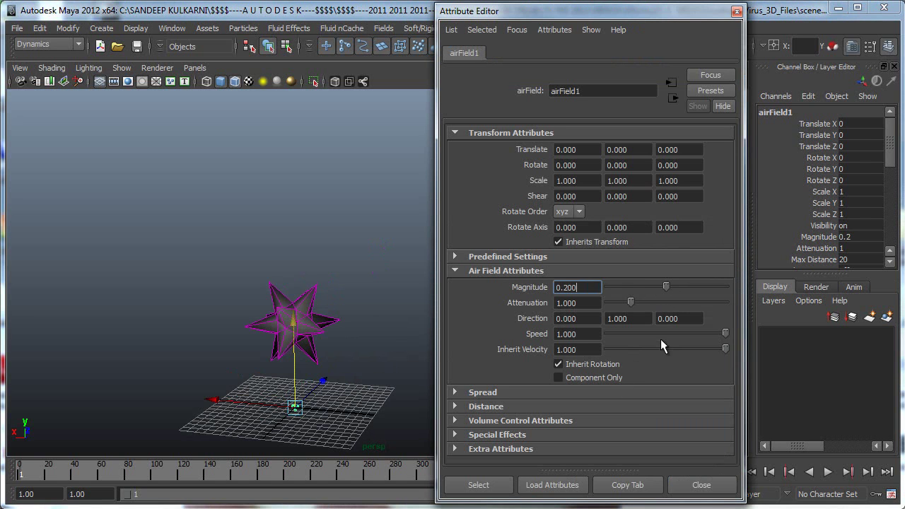
{"action": "left_click_drag", "start_coordinate": [671, 304], "coordinate": [694, 311]}
Set the air field Direction to 0.3, 0.2, 0.1
{"action": "left_click", "coordinate": [576, 318]}
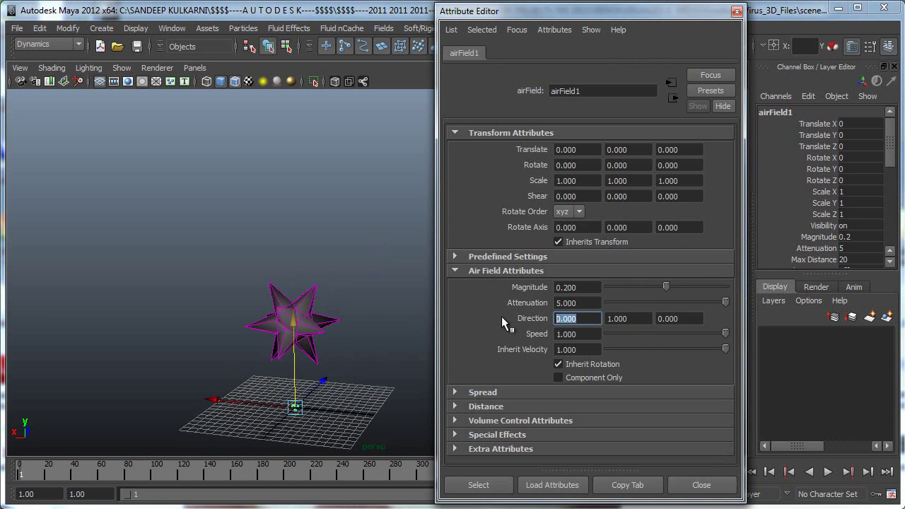
{"action": "type", "text": "0.300"}
{"action": "key", "text": "Tab"}
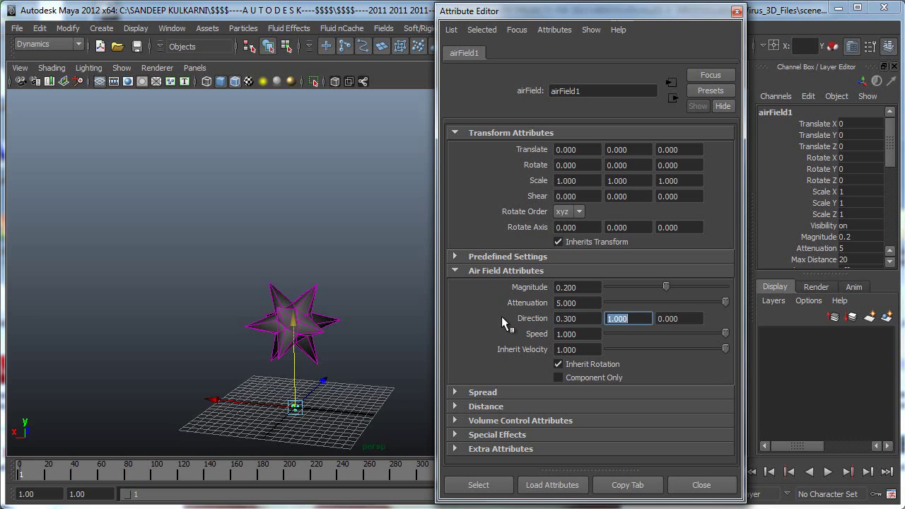
{"action": "type", "text": "0.2"}
{"action": "key", "text": "Tab"}
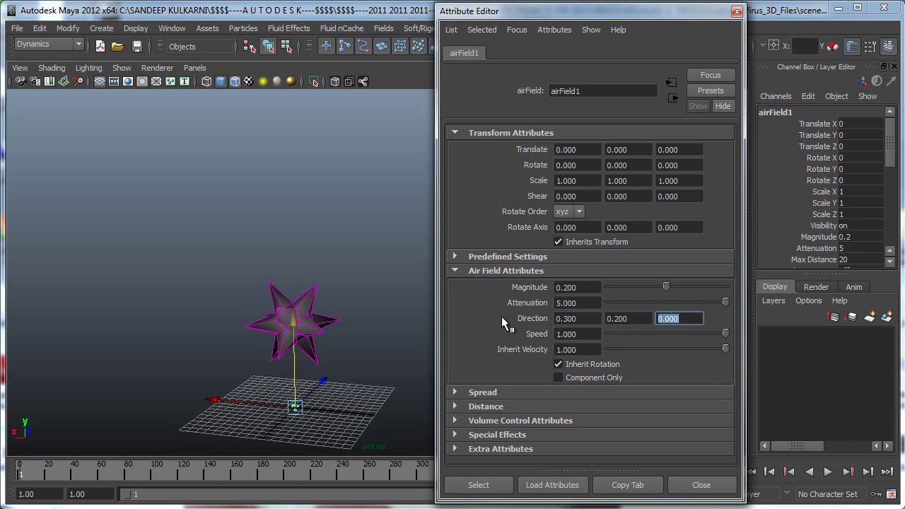
{"action": "type", "text": ".1"}
Test-play the air field, then extend the playback end frame to 2000
{"action": "left_click", "coordinate": [829, 471]}
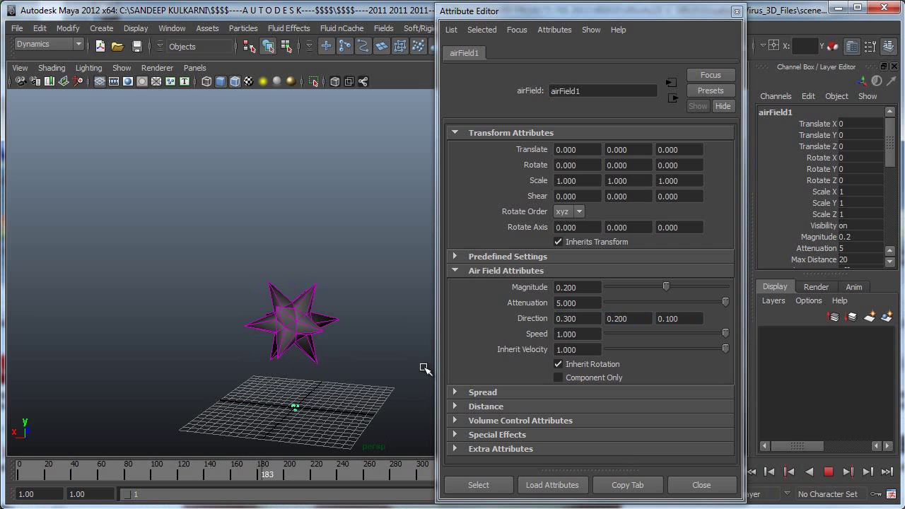
{"action": "left_click", "coordinate": [829, 472]}
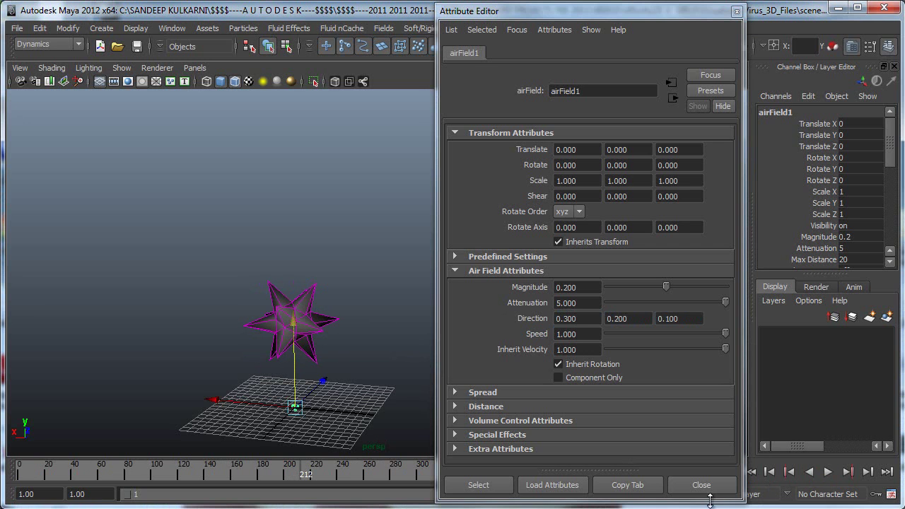
{"action": "left_click_drag", "start_coordinate": [710, 501], "coordinate": [710, 429]}
{"action": "double_click", "coordinate": [616, 494]}
{"action": "type", "text": "2"}
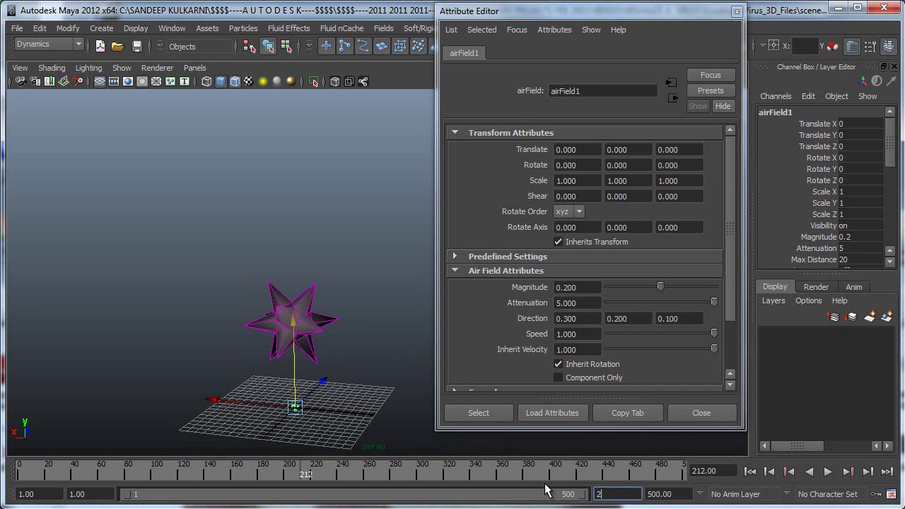
{"action": "type", "text": "00"}
{"action": "key", "text": "Return"}
{"action": "double_click", "coordinate": [612, 495]}
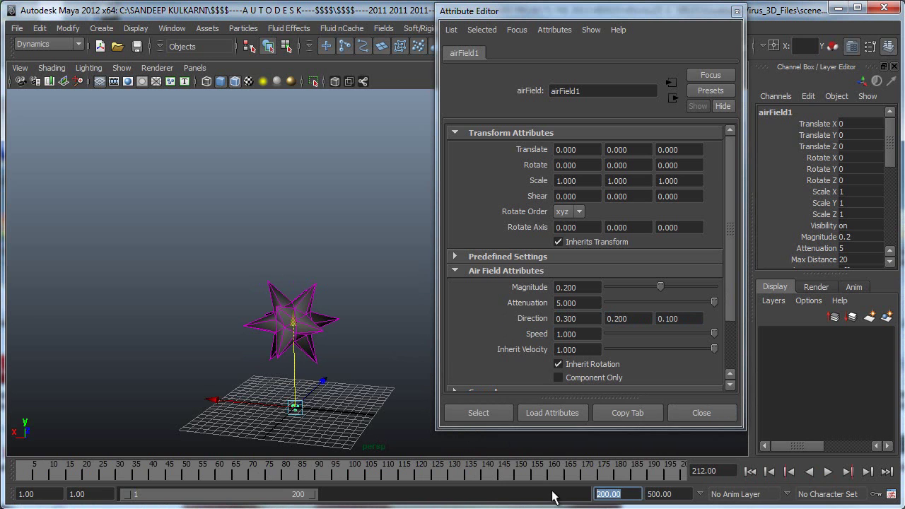
{"action": "type", "text": "2000"}
{"action": "key", "text": "Return"}
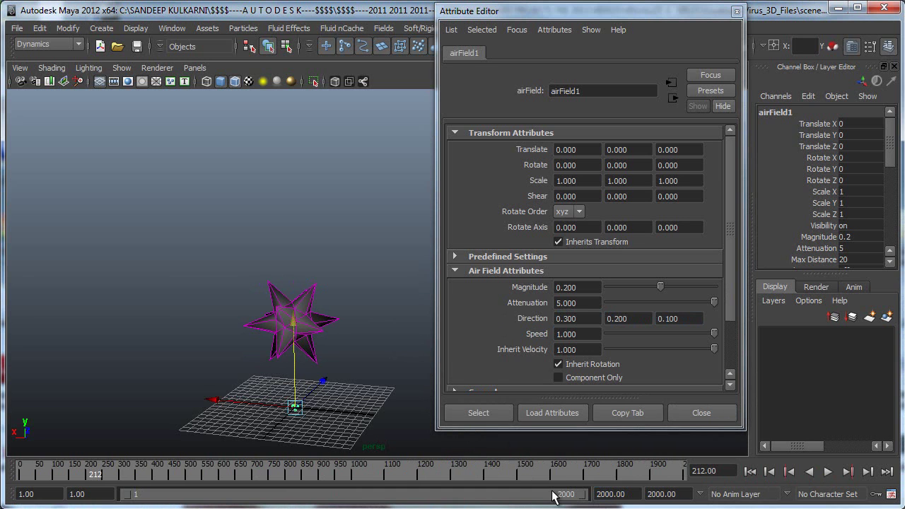
Lower the air field Speed to about 0.05 and replay the longer simulation
{"action": "left_click", "coordinate": [750, 472]}
{"action": "left_click", "coordinate": [828, 472]}
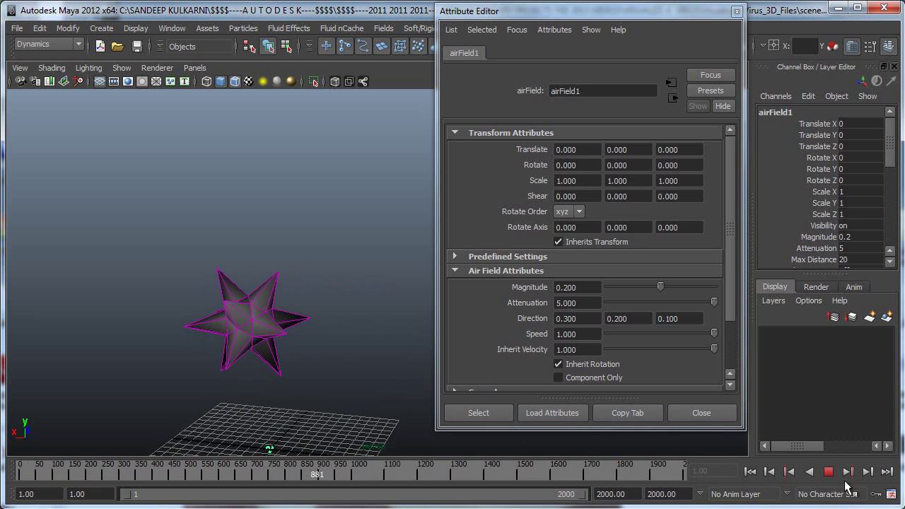
{"action": "left_click", "coordinate": [830, 471]}
{"action": "left_click_drag", "start_coordinate": [621, 333], "coordinate": [612, 334]}
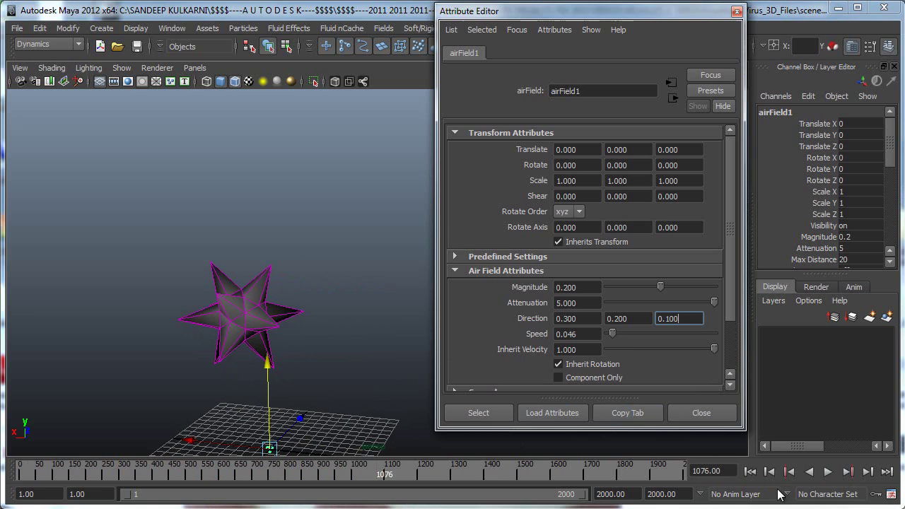
{"action": "left_click", "coordinate": [749, 471]}
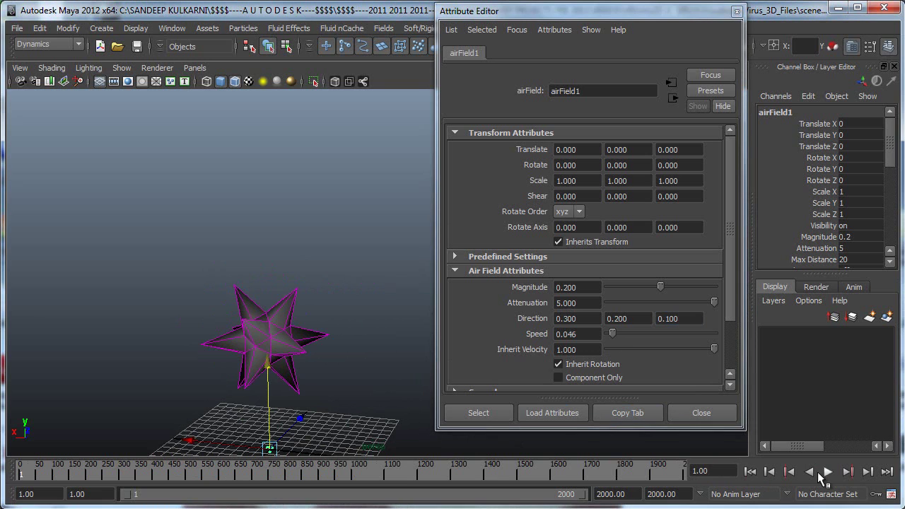
{"action": "left_click", "coordinate": [829, 471]}
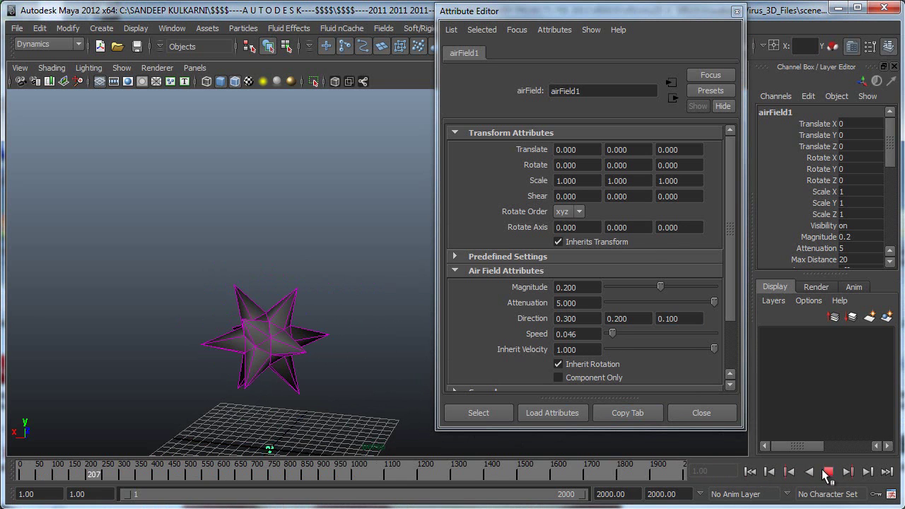
{"action": "key", "text": "f"}
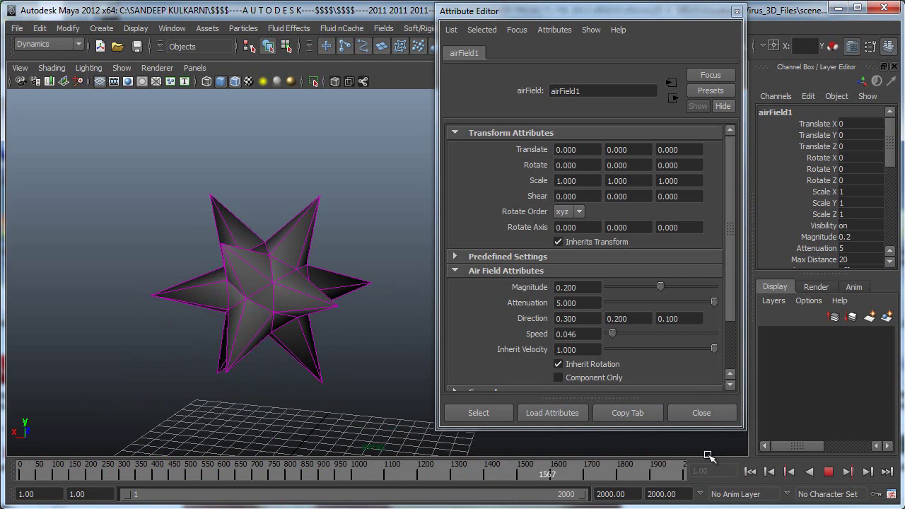
{"action": "left_click", "coordinate": [829, 472]}
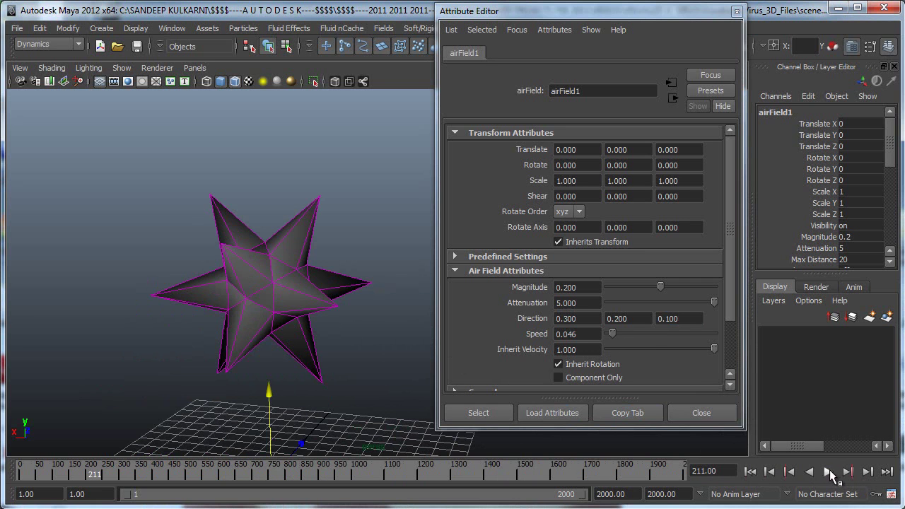
Raise air Speed to 0.093, then 0.179, and Magnitude to 1.987, replaying between changes
{"action": "left_click_drag", "start_coordinate": [614, 338], "coordinate": [619, 336]}
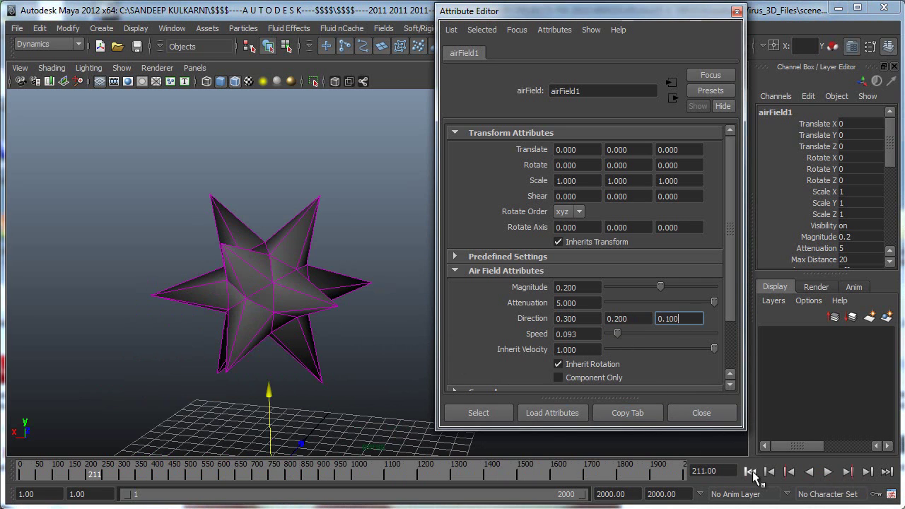
{"action": "left_click", "coordinate": [750, 472]}
{"action": "left_click", "coordinate": [828, 472]}
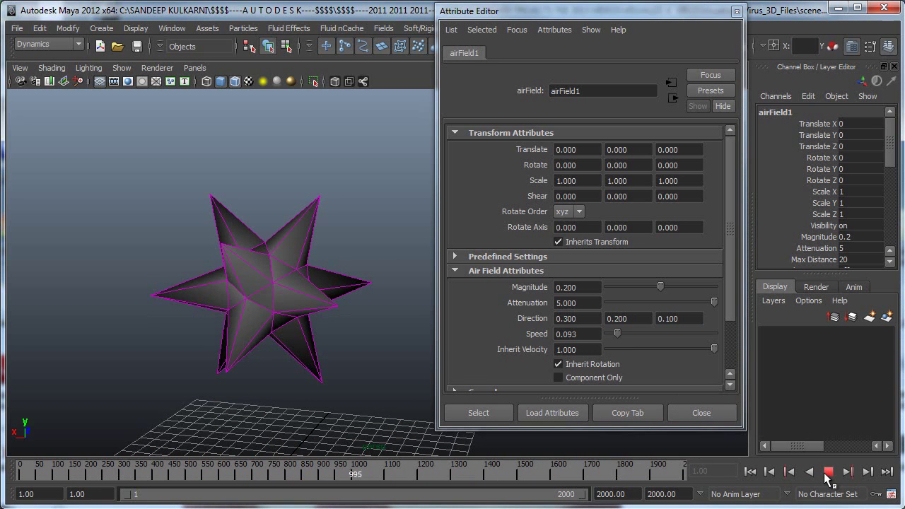
{"action": "left_click", "coordinate": [827, 472]}
{"action": "left_click_drag", "start_coordinate": [618, 332], "coordinate": [626, 332]}
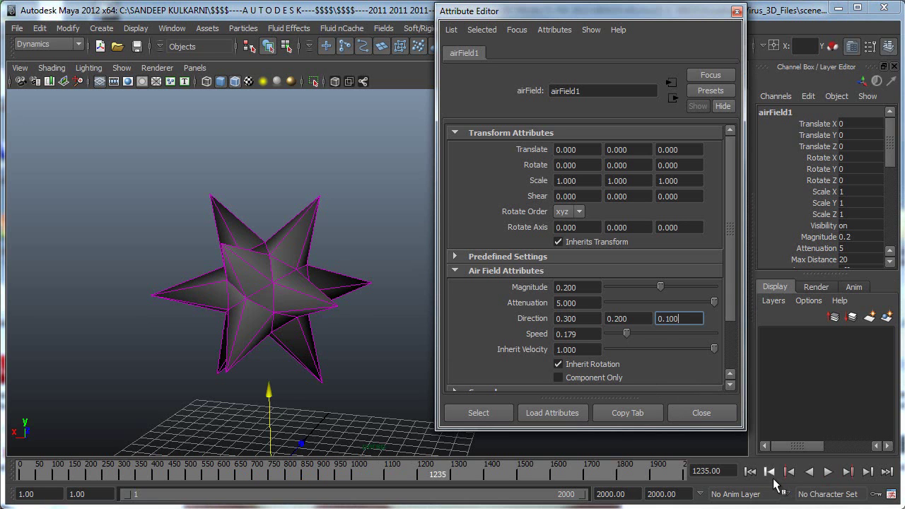
{"action": "left_click_drag", "start_coordinate": [655, 285], "coordinate": [661, 284]}
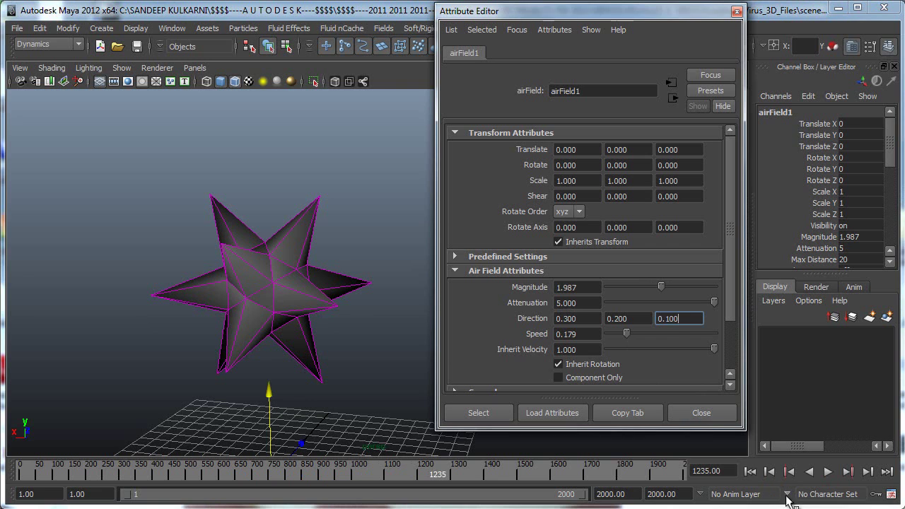
{"action": "left_click", "coordinate": [749, 471]}
{"action": "left_click", "coordinate": [830, 473]}
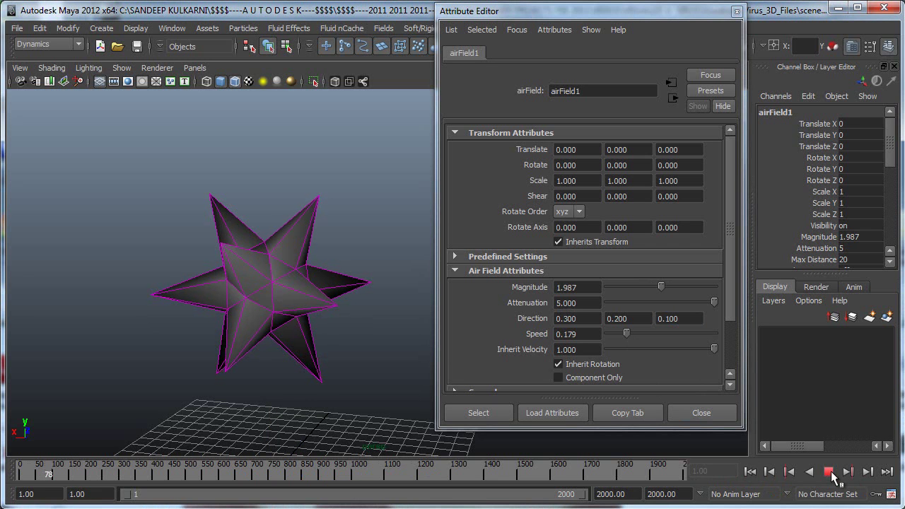
{"action": "left_click", "coordinate": [830, 472]}
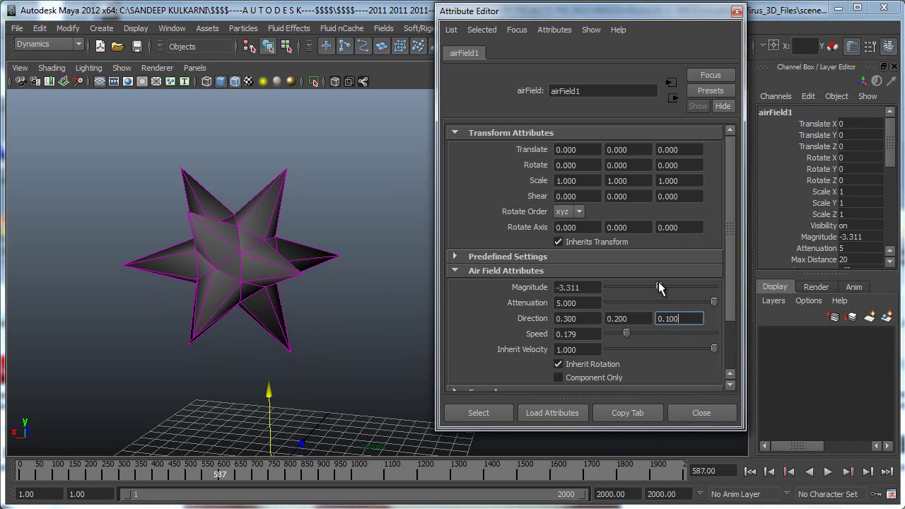
Set the air field Magnitude to 0.3, close its settings, and reselect the star
{"action": "left_click_drag", "start_coordinate": [658, 281], "coordinate": [648, 282]}
{"action": "left_click", "coordinate": [577, 287]}
{"action": "double_click", "coordinate": [577, 287]}
{"action": "type", "text": ".3"}
{"action": "key", "text": "Return"}
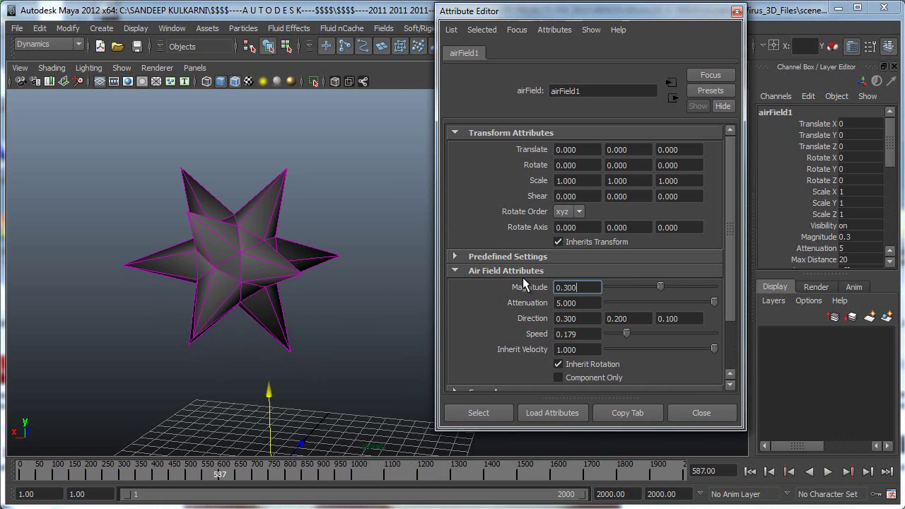
{"action": "left_click", "coordinate": [702, 413]}
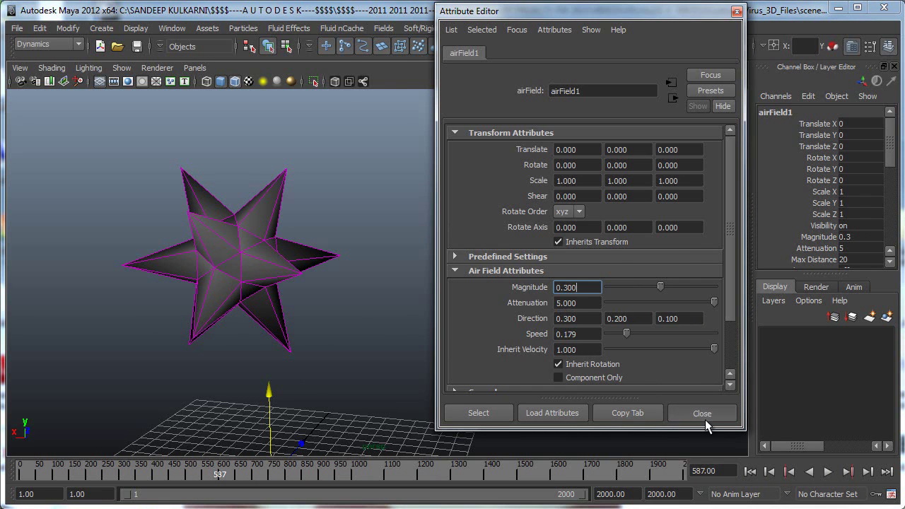
{"action": "left_click", "coordinate": [320, 263]}
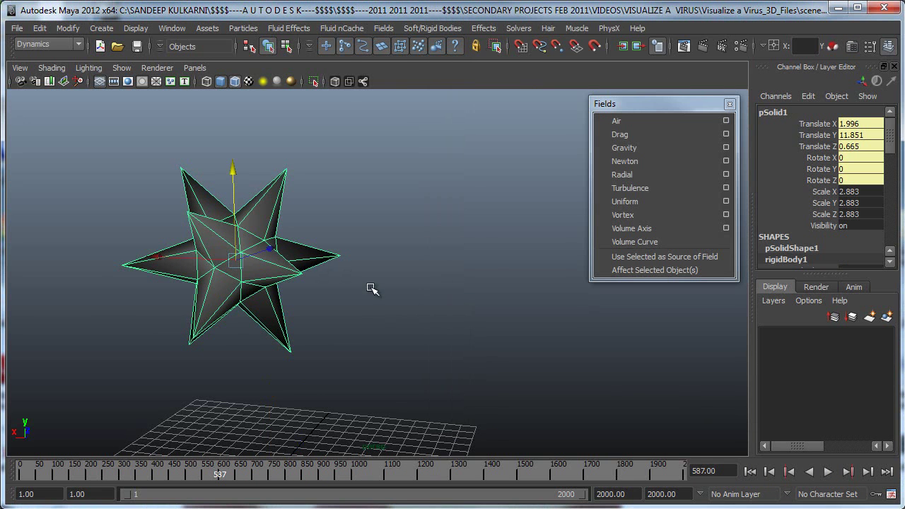
Add a turbulence field on the star and offset it to Translate X 1.128
{"action": "left_click", "coordinate": [633, 188]}
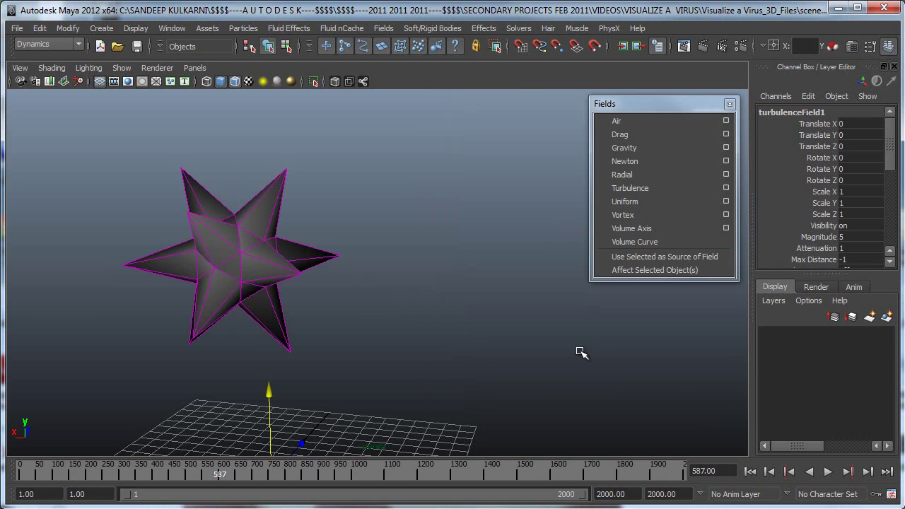
{"action": "key", "text": "ctrl+a"}
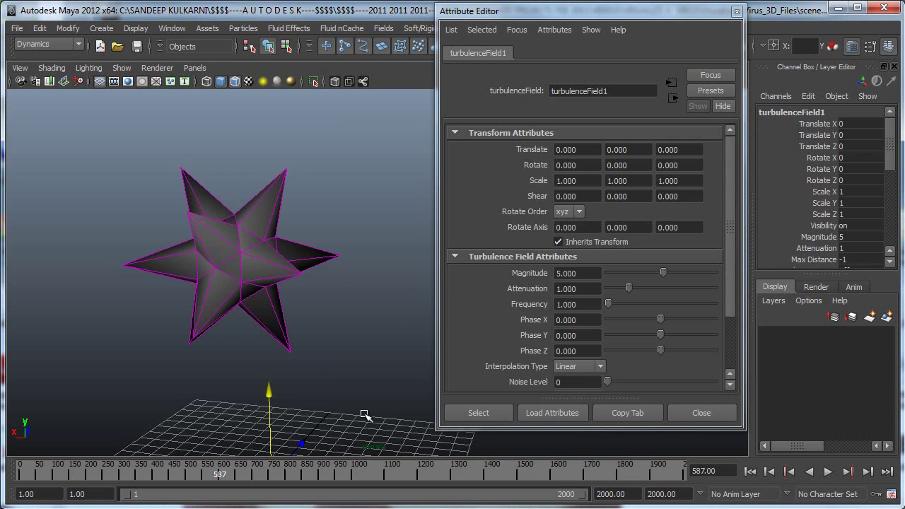
{"action": "left_click_drag", "start_coordinate": [364, 414], "coordinate": [497, 366], "text": "alt"}
{"action": "left_click_drag", "start_coordinate": [276, 389], "coordinate": [282, 355], "text": "alt"}
{"action": "left_click_drag", "start_coordinate": [242, 381], "coordinate": [177, 381]}
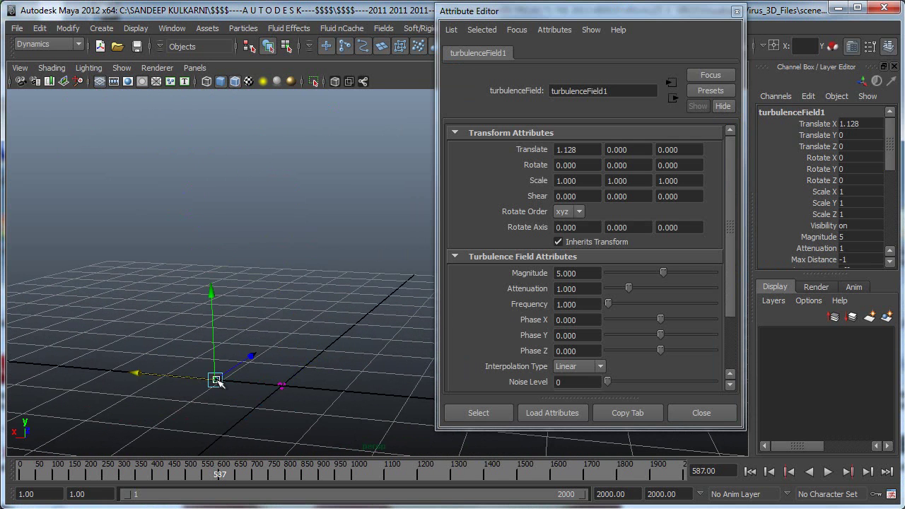
{"action": "left_click_drag", "start_coordinate": [374, 421], "coordinate": [423, 322], "text": "alt"}
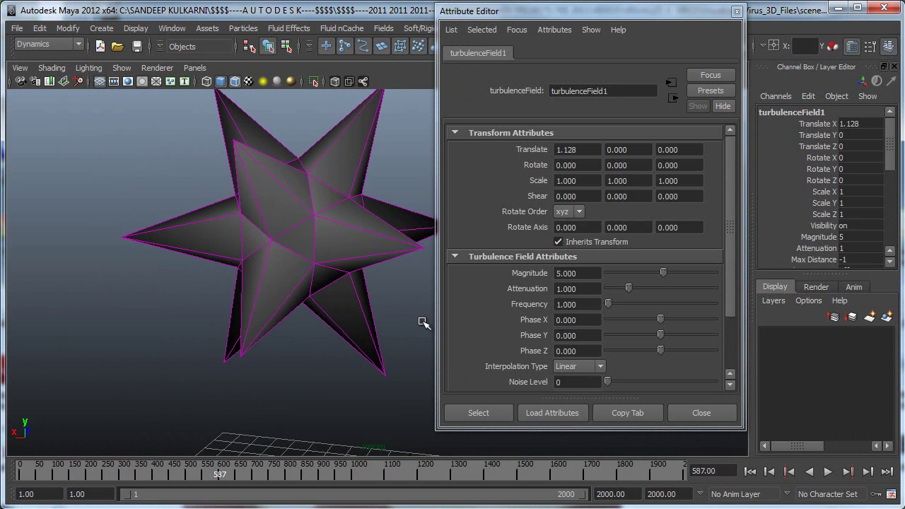
Set the turbulence Magnitude to 0.3 and Noise Level to 1
{"action": "left_click_drag", "start_coordinate": [668, 271], "coordinate": [650, 271]}
{"action": "double_click", "coordinate": [584, 273]}
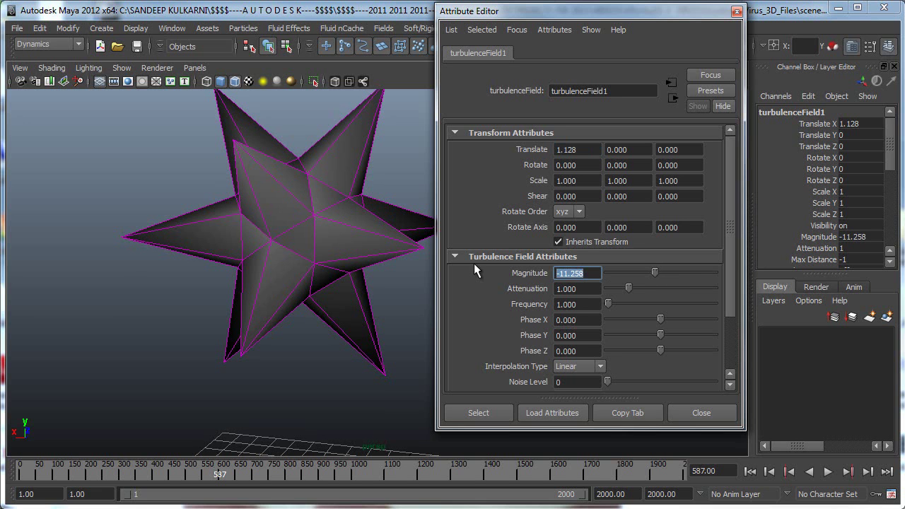
{"action": "type", "text": "0.3"}
{"action": "key", "text": "Return"}
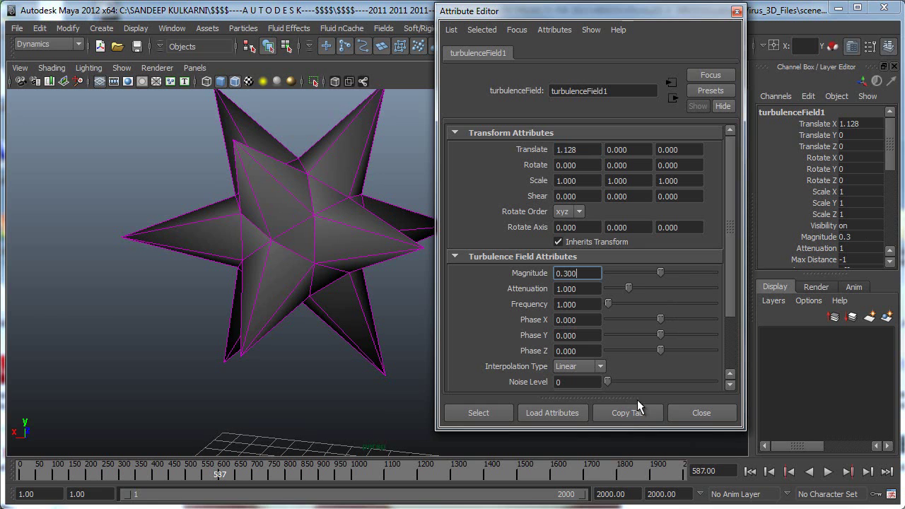
{"action": "mouse_move", "coordinate": [609, 382]}
{"action": "left_mouse_down"}
{"action": "mouse_move", "coordinate": [624, 384]}
{"action": "mouse_move", "coordinate": [607, 382]}
{"action": "left_mouse_up"}
{"action": "left_click", "coordinate": [576, 382]}
{"action": "type", "text": "1"}
{"action": "key", "text": "Return"}
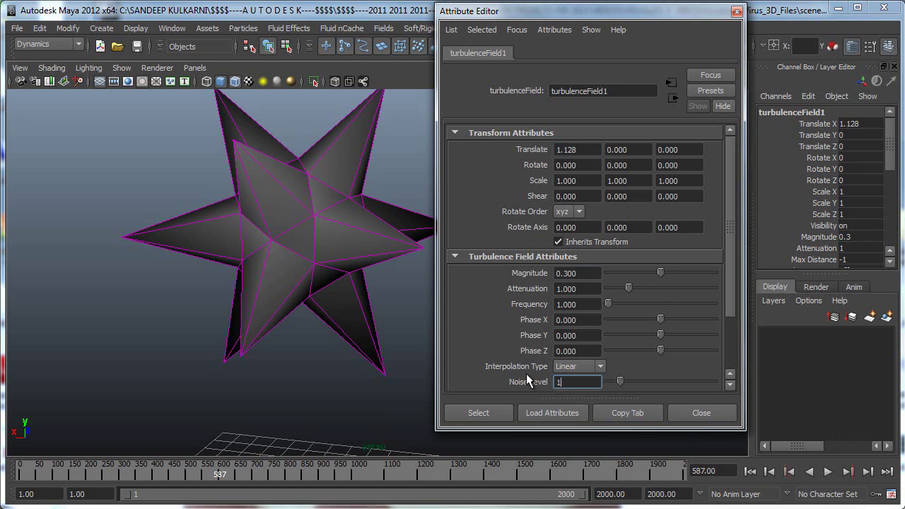
Rewind and play the simulation with turbulence, stopping around frame 1111
{"action": "scroll", "coordinate": [729, 320], "scroll_direction": "down", "scroll_amount": 2}
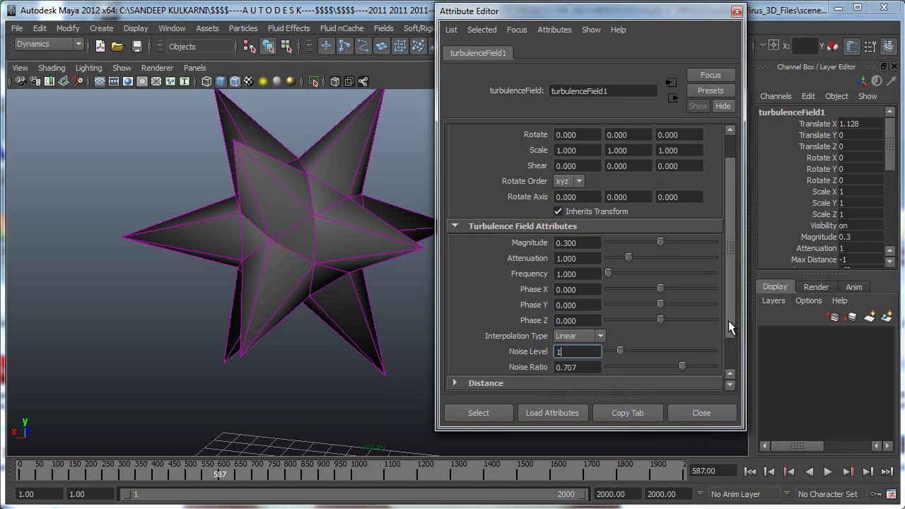
{"action": "left_click", "coordinate": [751, 472]}
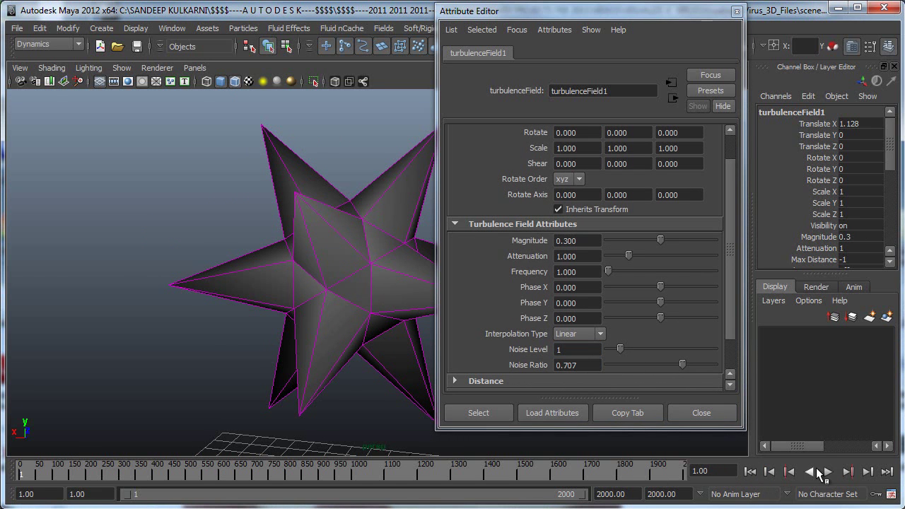
{"action": "right_click_drag", "start_coordinate": [353, 299], "coordinate": [226, 329], "text": "alt"}
{"action": "left_click", "coordinate": [829, 472]}
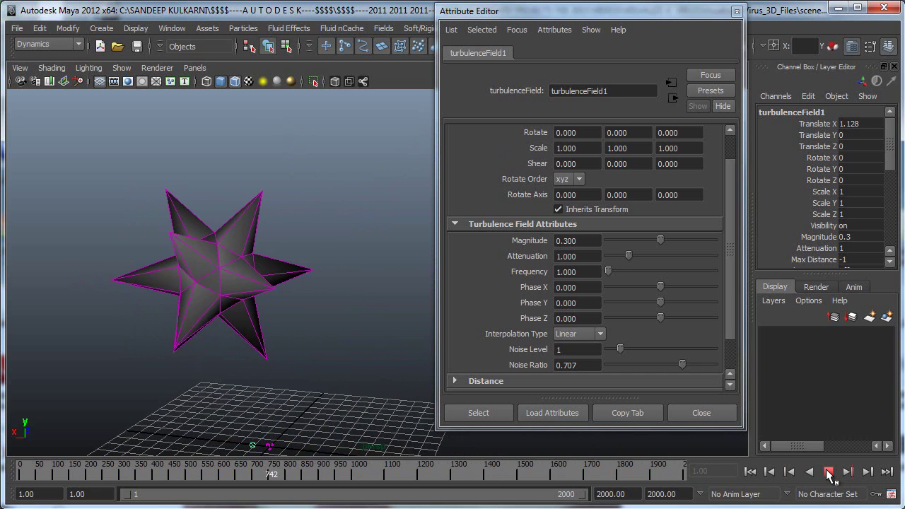
{"action": "left_click", "coordinate": [828, 472]}
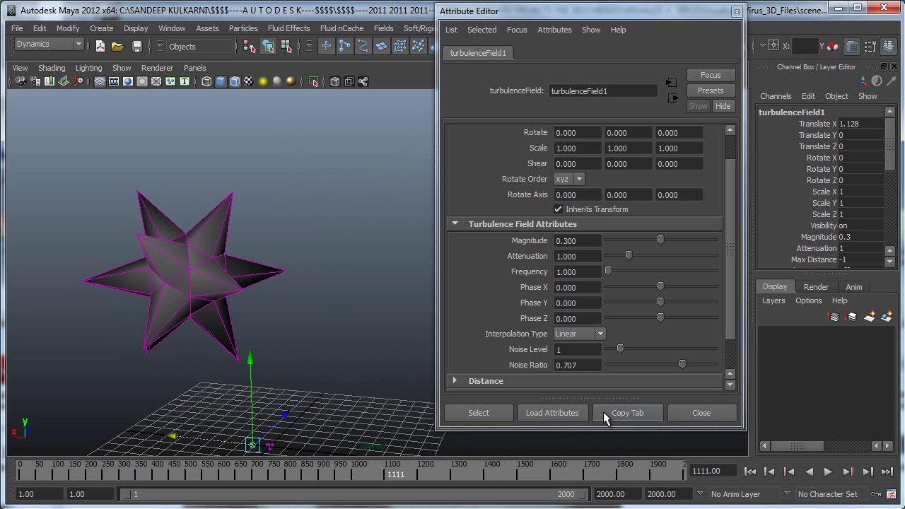
Close the turbulence settings and create a polygon sphere
{"action": "left_click", "coordinate": [702, 413]}
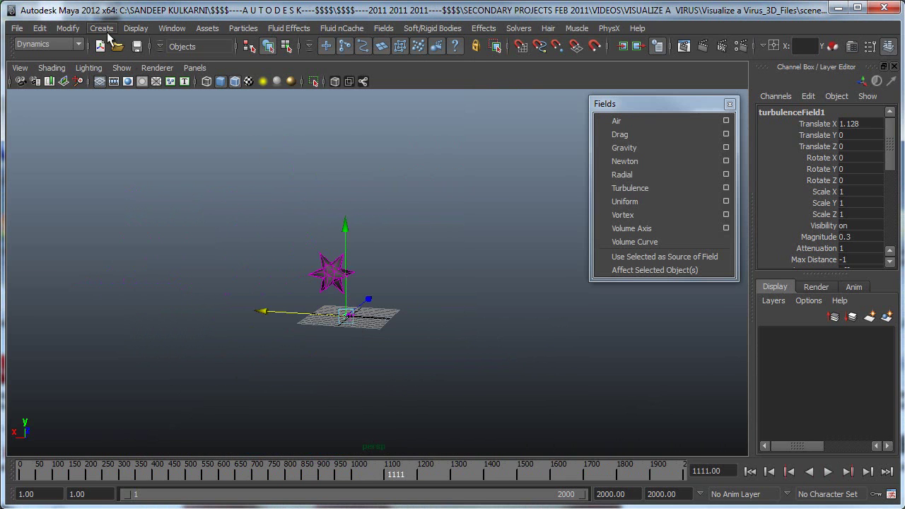
{"action": "left_click", "coordinate": [106, 31]}
{"action": "mouse_move", "coordinate": [143, 63]}
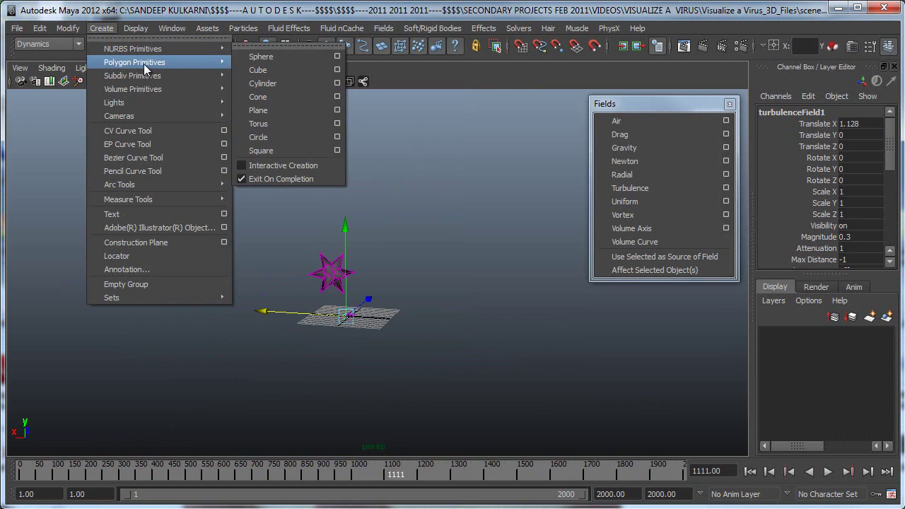
{"action": "left_click", "coordinate": [261, 69]}
Scale pSphere1 uniformly to 54.683 so it encloses the star
{"action": "key", "text": "r"}
{"action": "left_click_drag", "start_coordinate": [350, 317], "coordinate": [511, 325]}
{"action": "key", "text": "ctrl+z"}
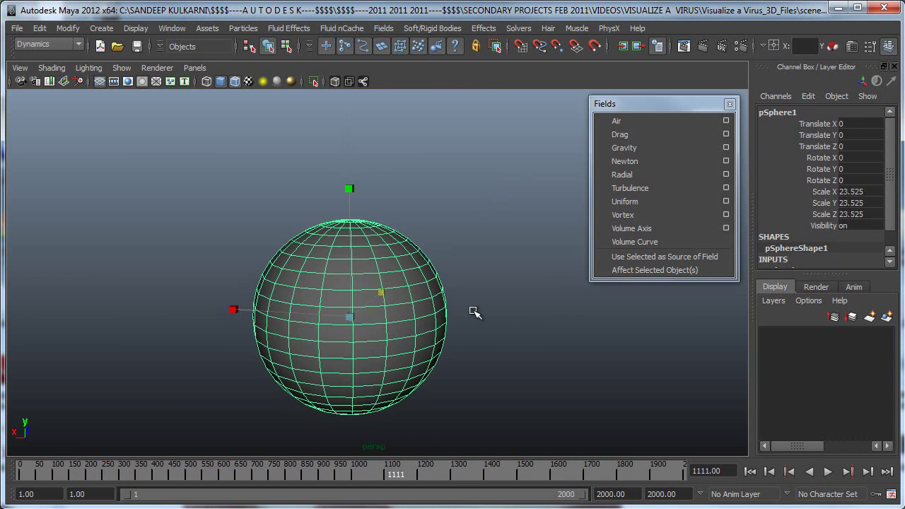
{"action": "middle_click_drag", "start_coordinate": [474, 312], "coordinate": [702, 387]}
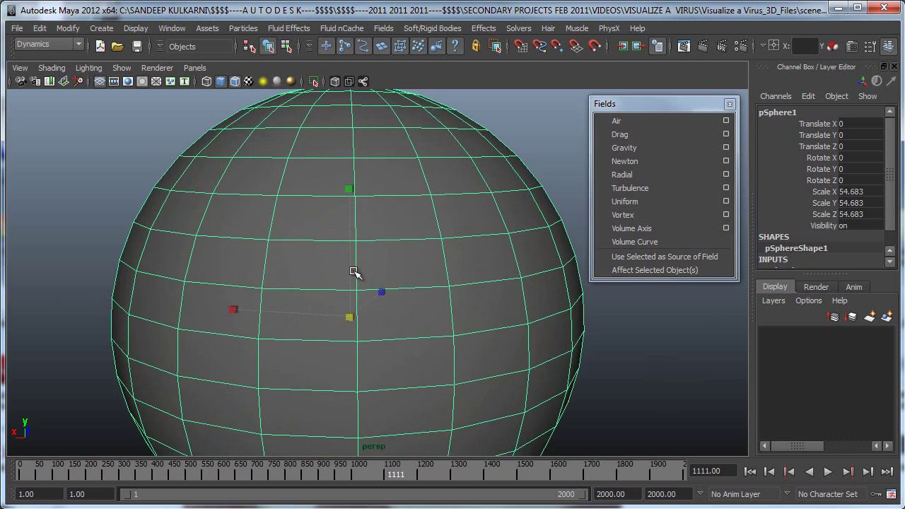
{"action": "left_click_drag", "start_coordinate": [356, 273], "coordinate": [778, 409], "text": "alt"}
{"action": "right_click_drag", "start_coordinate": [343, 326], "coordinate": [404, 321], "text": "alt"}
{"action": "middle_click_drag", "start_coordinate": [404, 322], "coordinate": [471, 309], "text": "alt"}
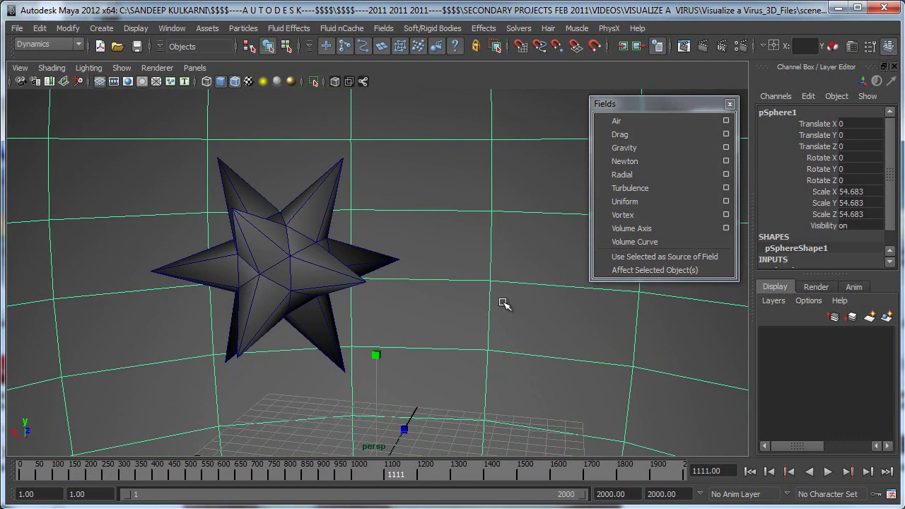
Close the Fields tear-off and make pSphere1 a passive rigid body
{"action": "left_click", "coordinate": [730, 104]}
{"action": "left_click", "coordinate": [377, 27]}
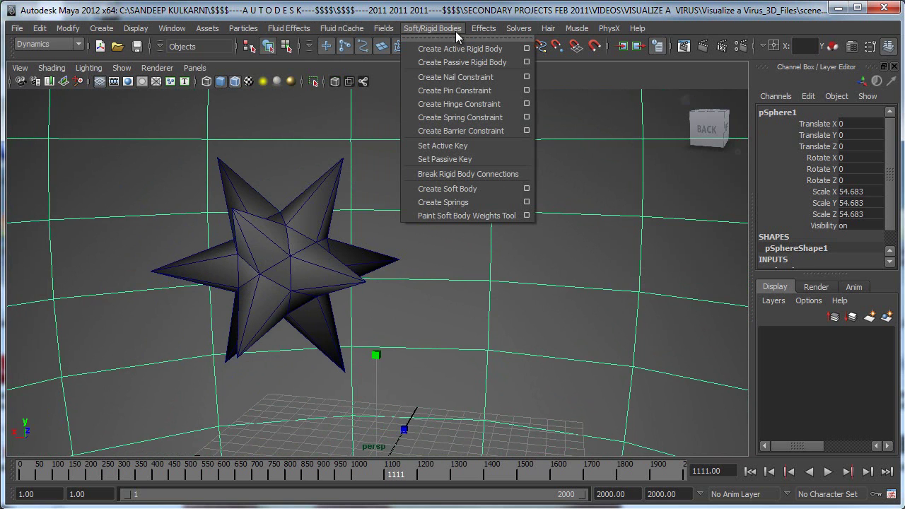
{"action": "left_click", "coordinate": [457, 62]}
Turn on X-Ray shading and replay the simulation from frame 1
{"action": "left_click_drag", "start_coordinate": [558, 259], "coordinate": [497, 249], "text": "alt"}
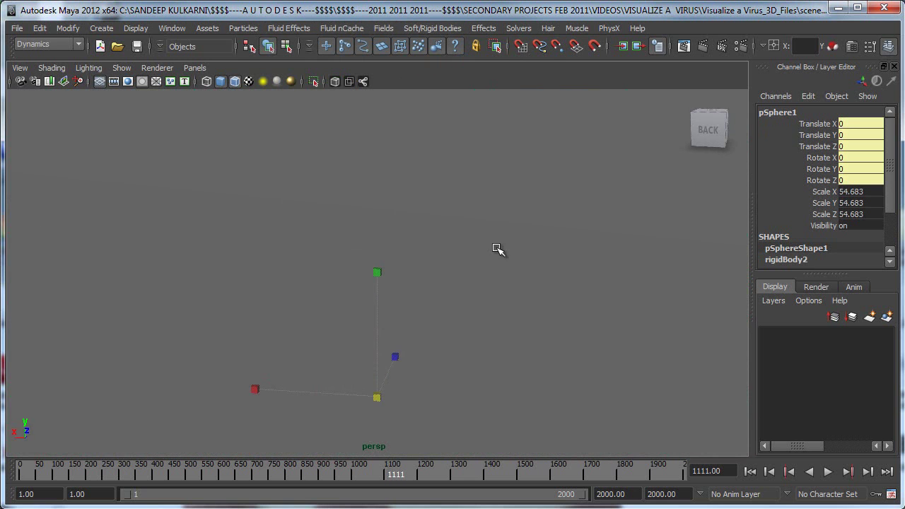
{"action": "left_click", "coordinate": [339, 82]}
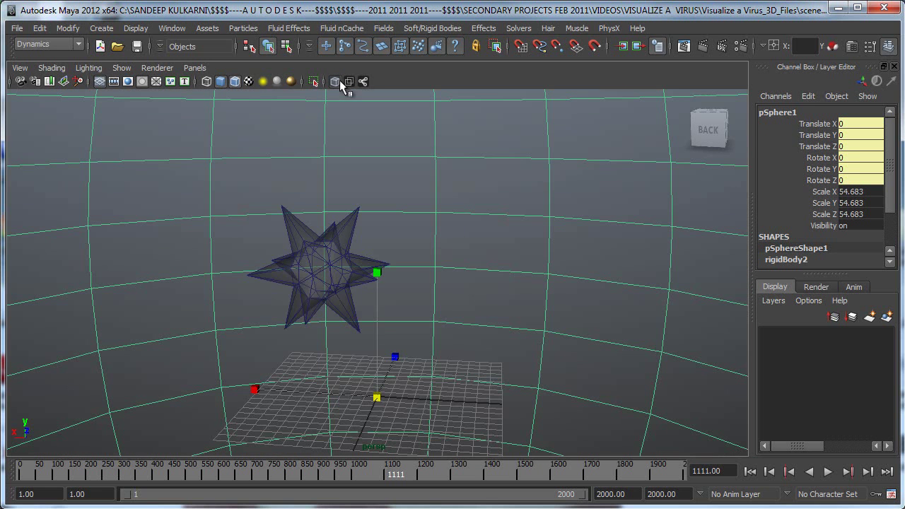
{"action": "left_click", "coordinate": [750, 472]}
{"action": "left_click", "coordinate": [829, 472]}
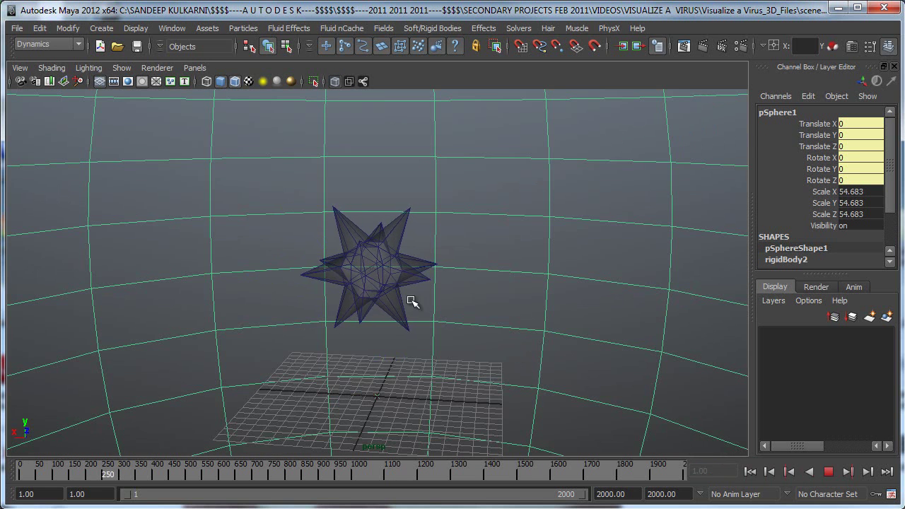